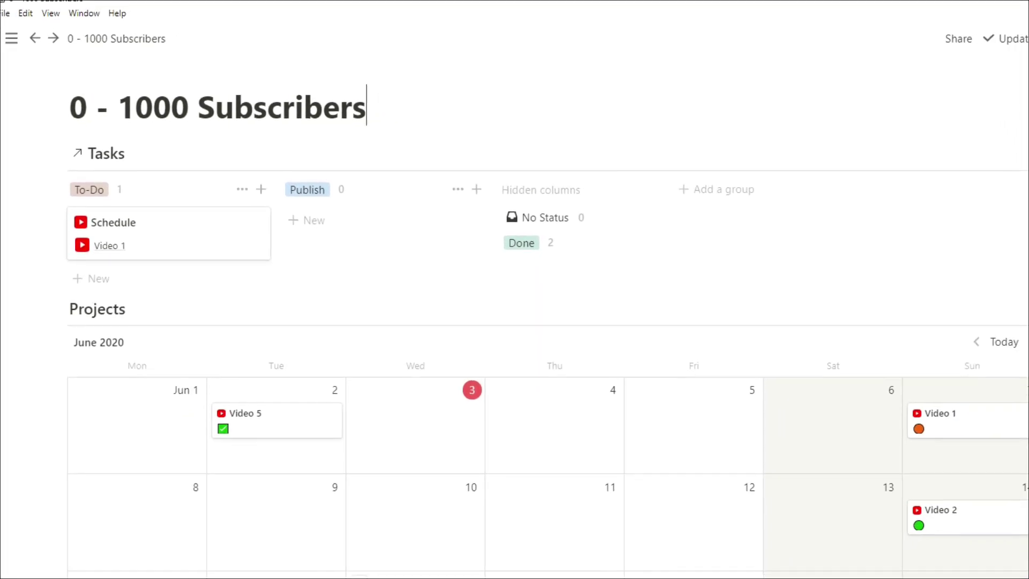
Step: Select the page title for editing, then open and dismiss the task board's filter settings
{"action": "scroll", "coordinate": [892, 276], "scroll_direction": "up", "scroll_amount": 3}
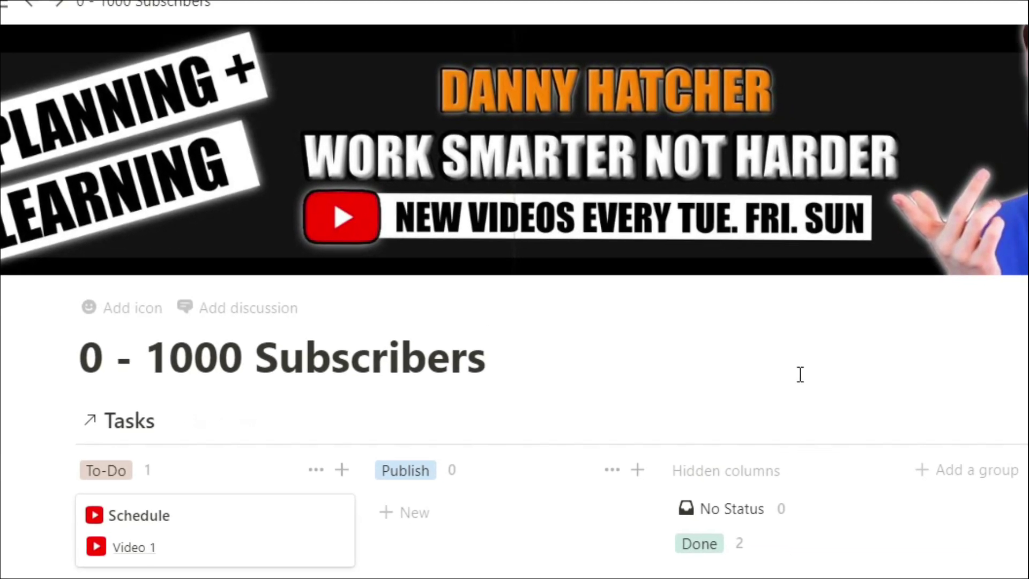
{"action": "left_click", "coordinate": [605, 356]}
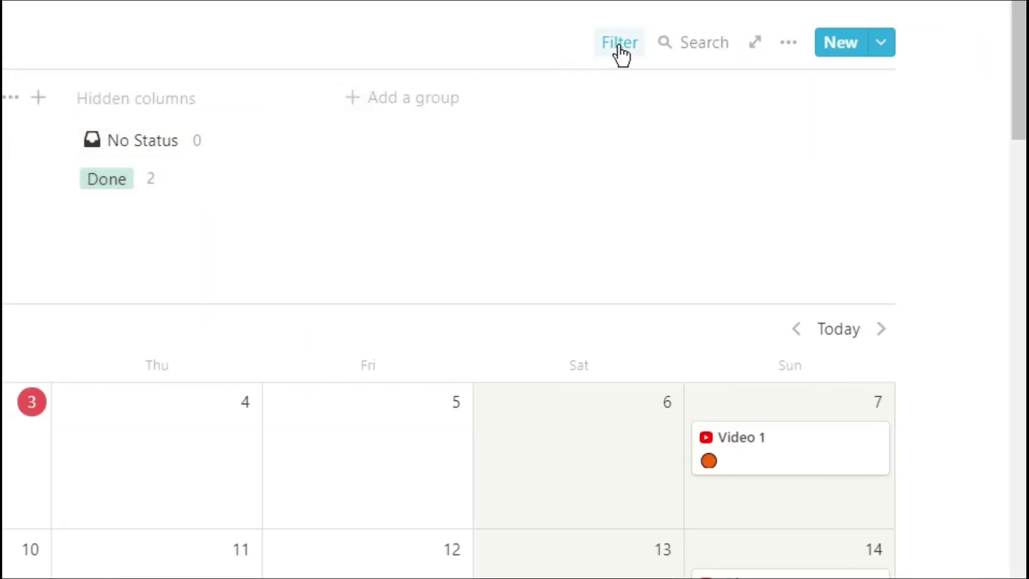
{"action": "left_click", "coordinate": [619, 44]}
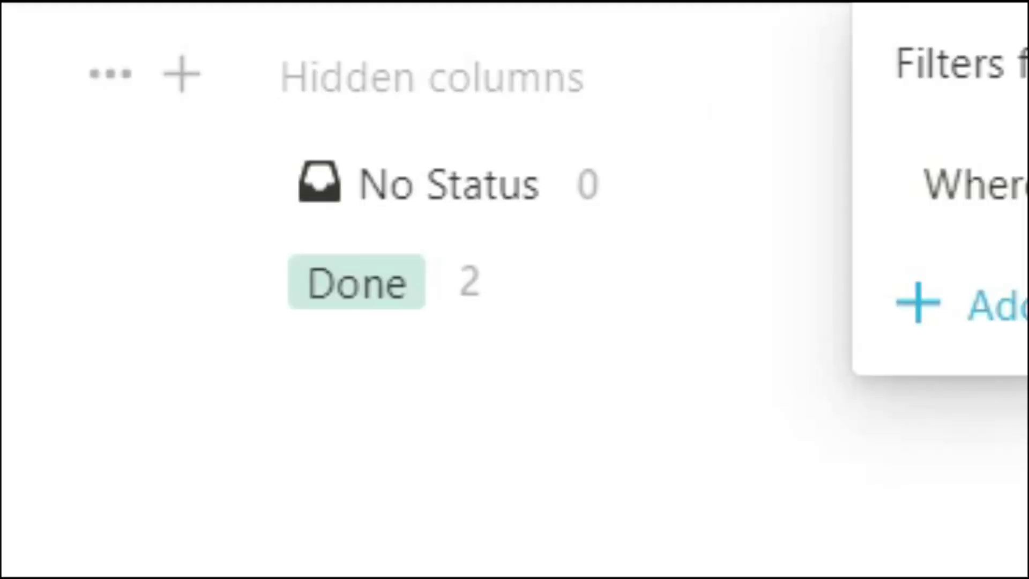
{"action": "key", "text": "Escape"}
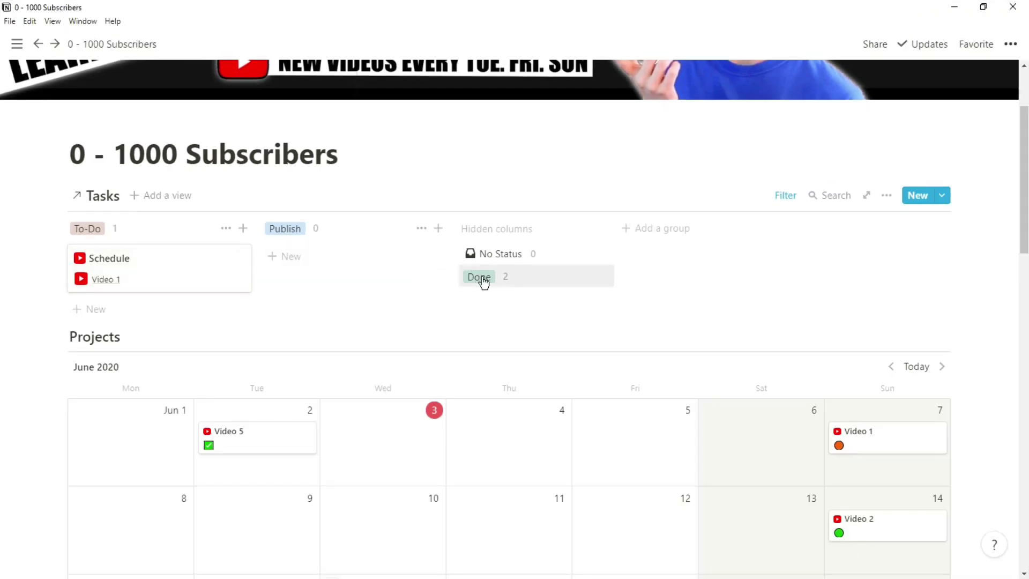
Step: Scroll past the Projects calendar to the June 2020 Tasks calendar for Videos 1–3
{"action": "scroll", "coordinate": [506, 328], "scroll_direction": "down", "scroll_amount": 3}
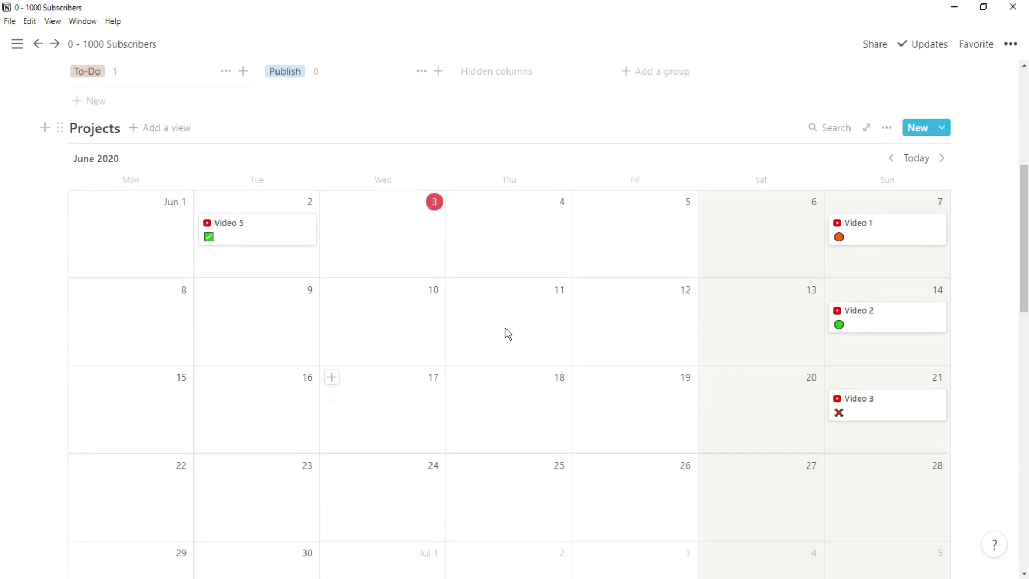
{"action": "scroll", "coordinate": [508, 333], "scroll_direction": "down", "scroll_amount": 1}
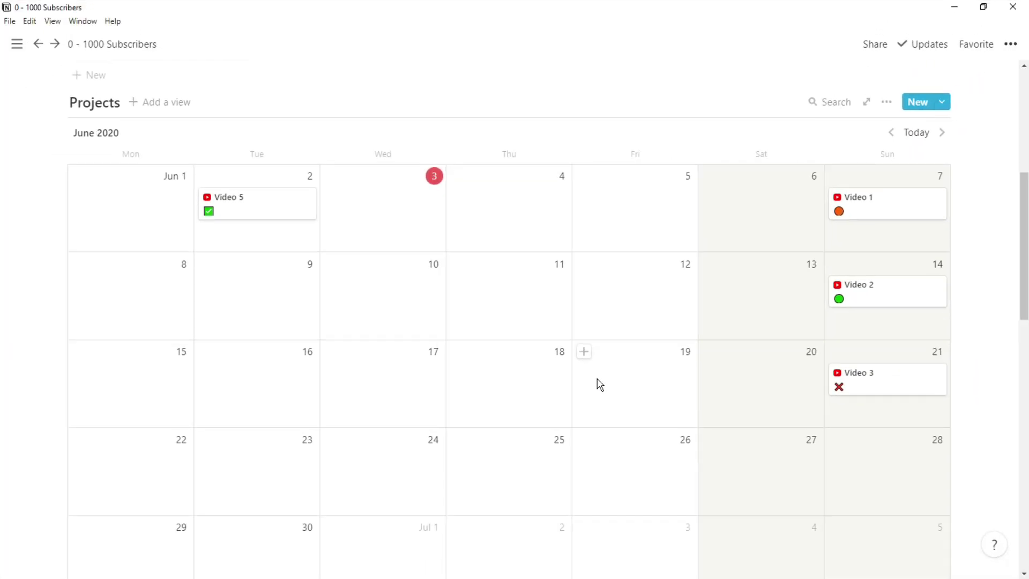
{"action": "scroll", "coordinate": [599, 384], "scroll_direction": "down", "scroll_amount": 10}
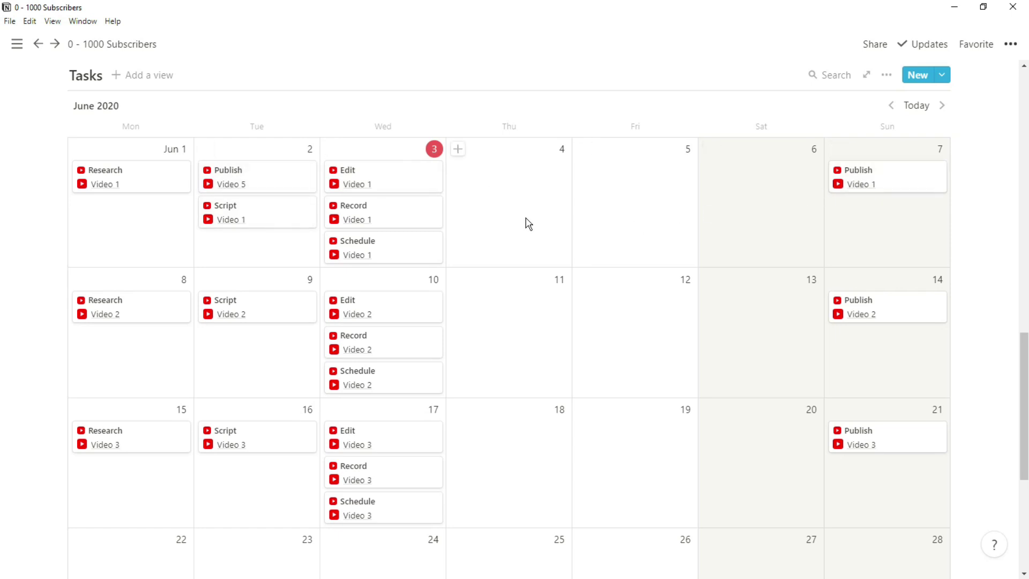
Step: Peek at the hidden Done group, then drag Video 1's Schedule card from To-Do into Done
{"action": "scroll", "coordinate": [527, 224], "scroll_direction": "up", "scroll_amount": 15}
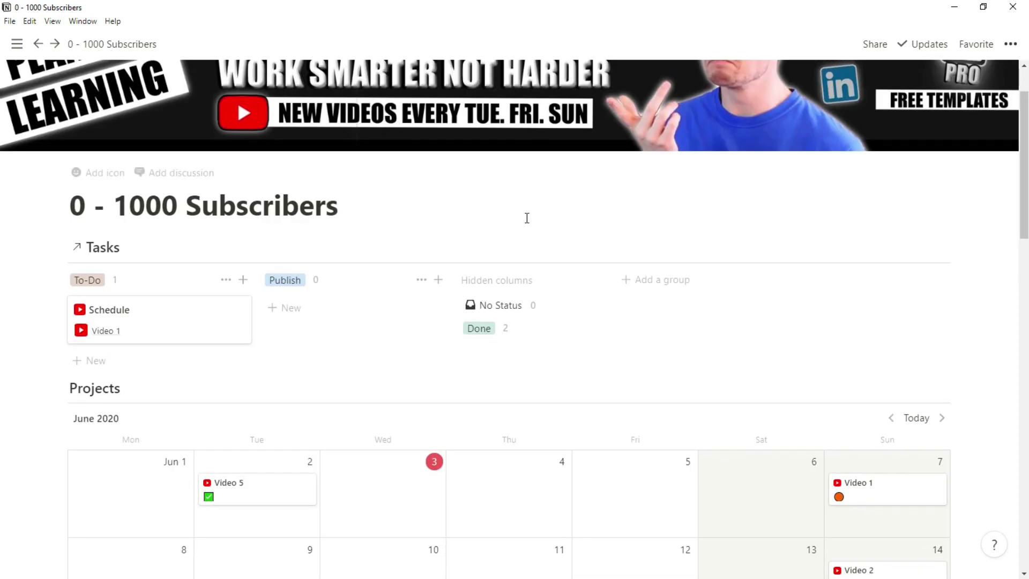
{"action": "left_click", "coordinate": [489, 329]}
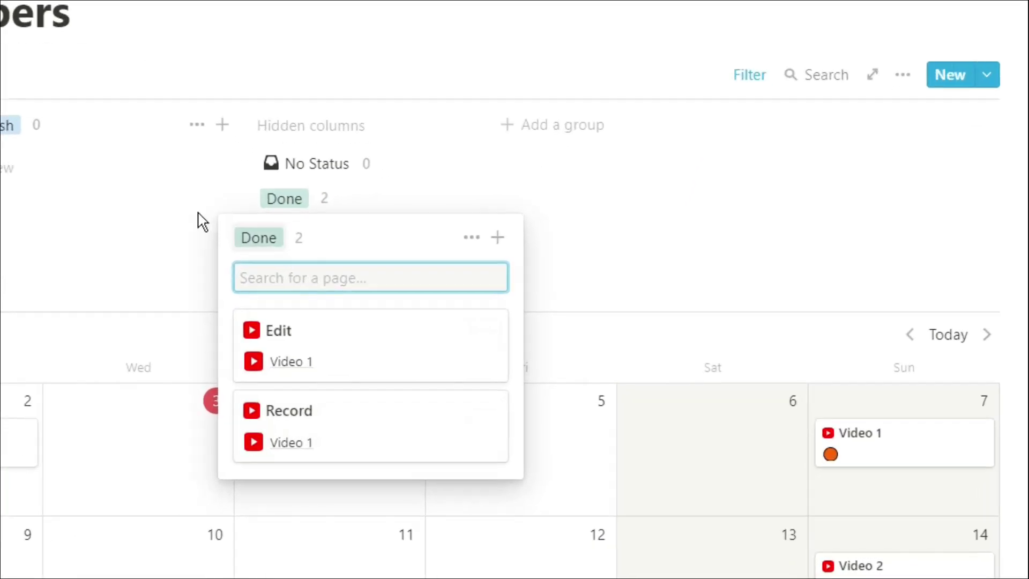
{"action": "left_click", "coordinate": [421, 338]}
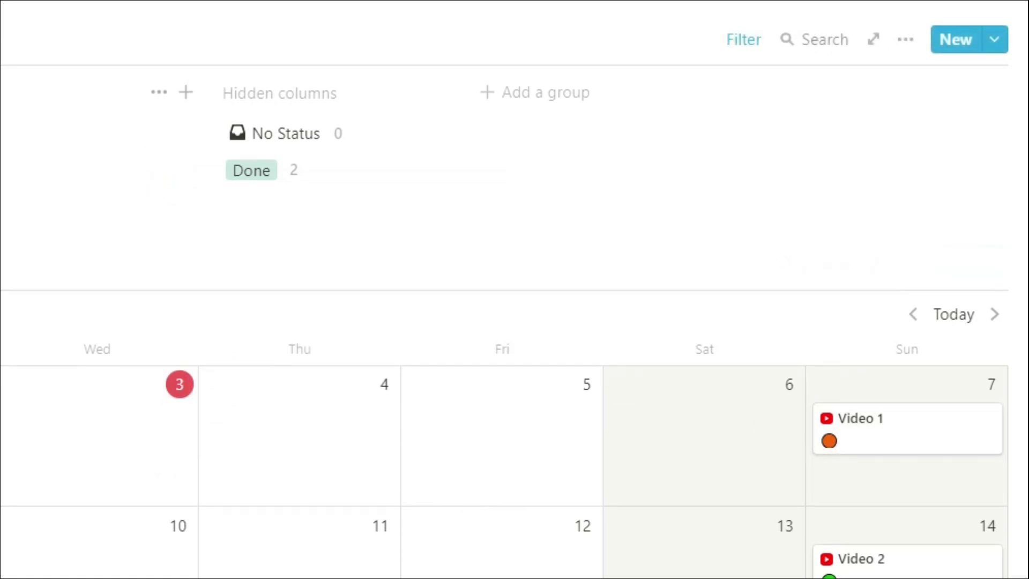
{"action": "left_click_drag", "start_coordinate": [107, 153], "coordinate": [252, 172]}
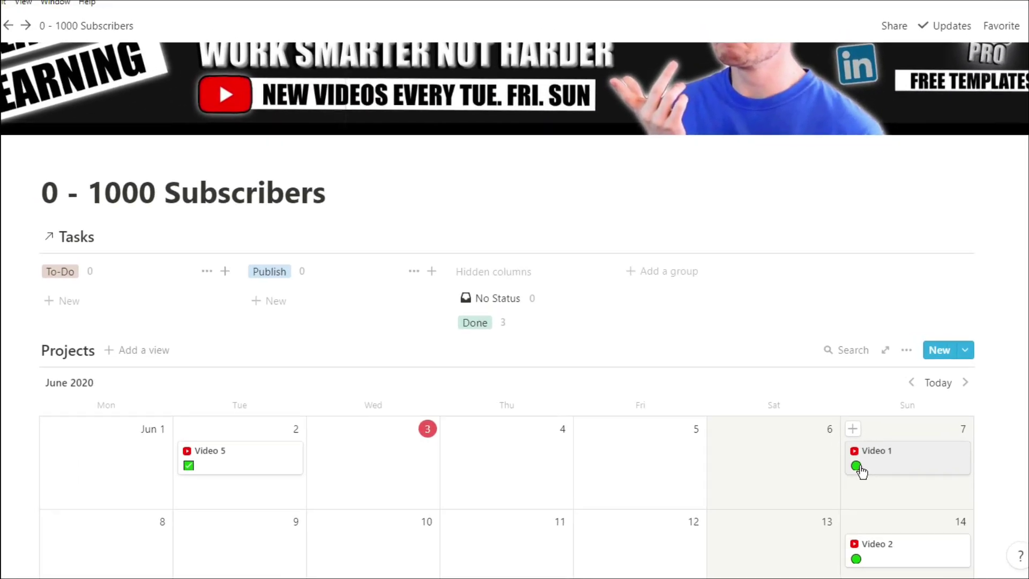
{"action": "left_click", "coordinate": [861, 470]}
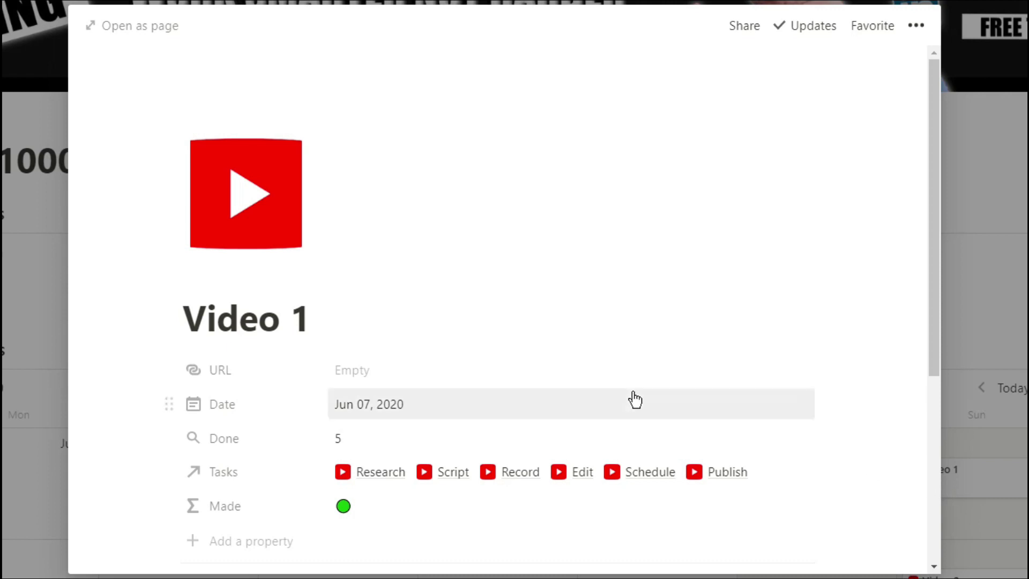
{"action": "scroll", "coordinate": [635, 399], "scroll_direction": "down", "scroll_amount": 4}
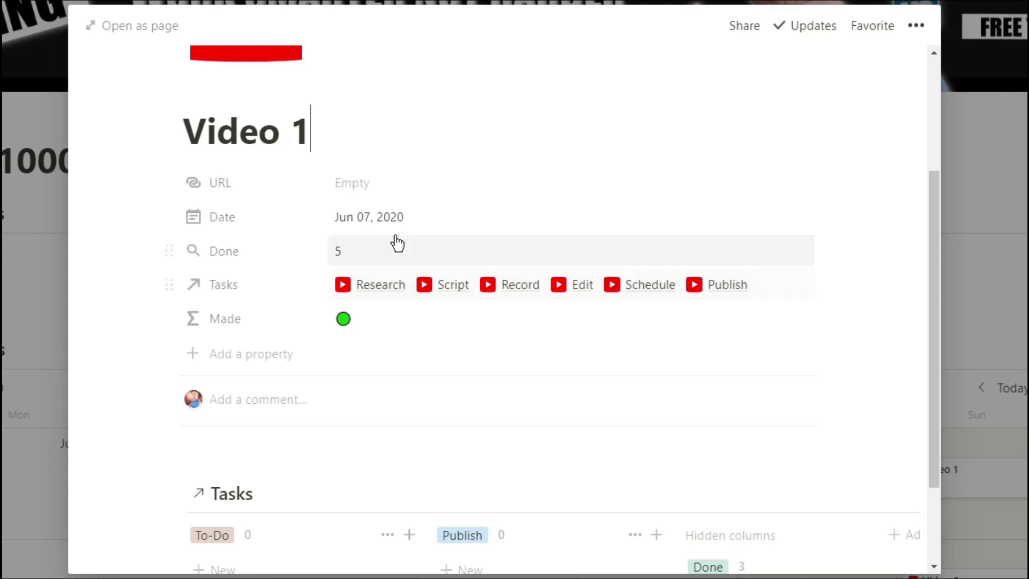
{"action": "scroll", "coordinate": [395, 232], "scroll_direction": "down", "scroll_amount": 2}
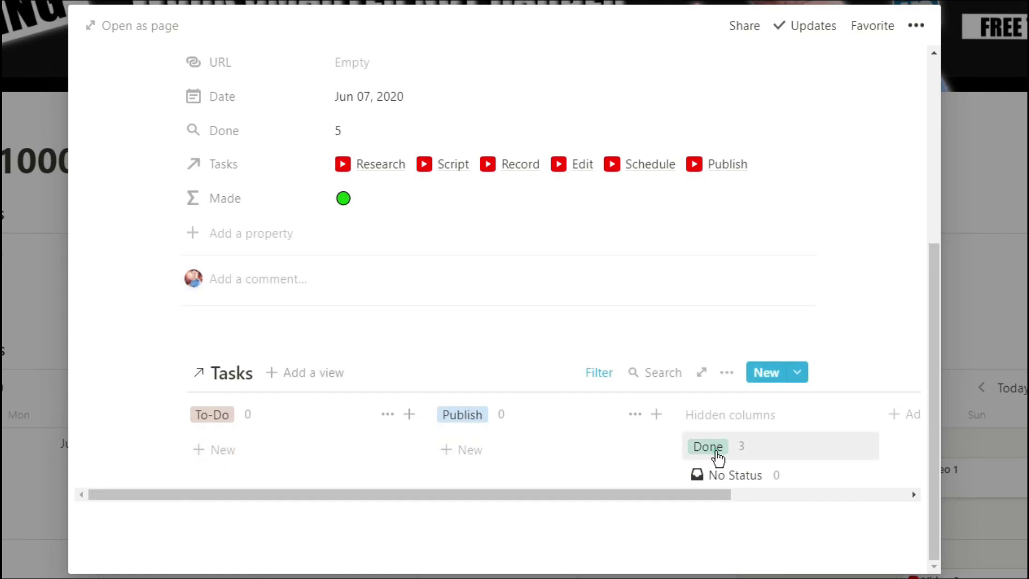
{"action": "left_click", "coordinate": [716, 453]}
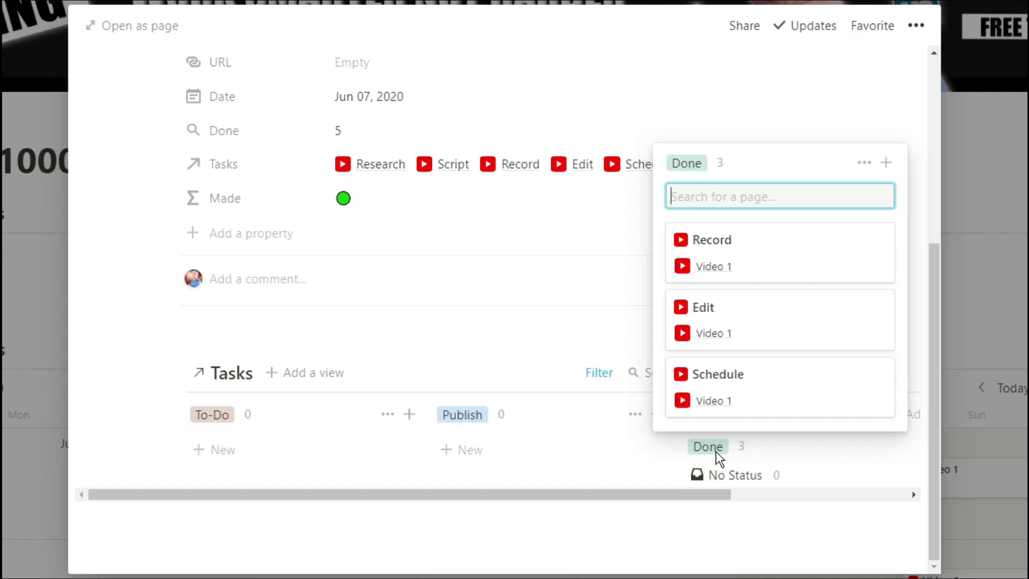
{"action": "left_click", "coordinate": [639, 452]}
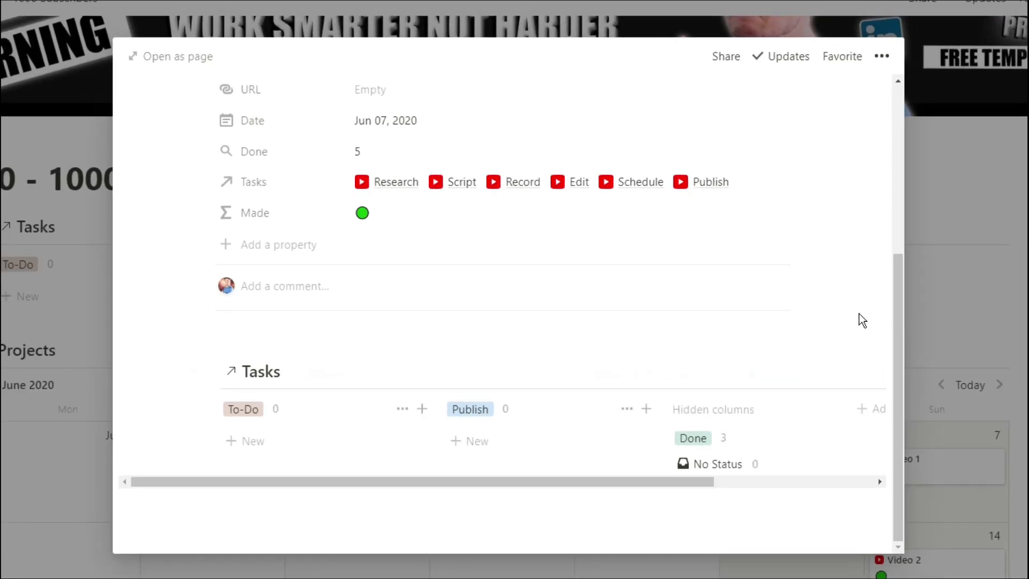
{"action": "left_click", "coordinate": [953, 270]}
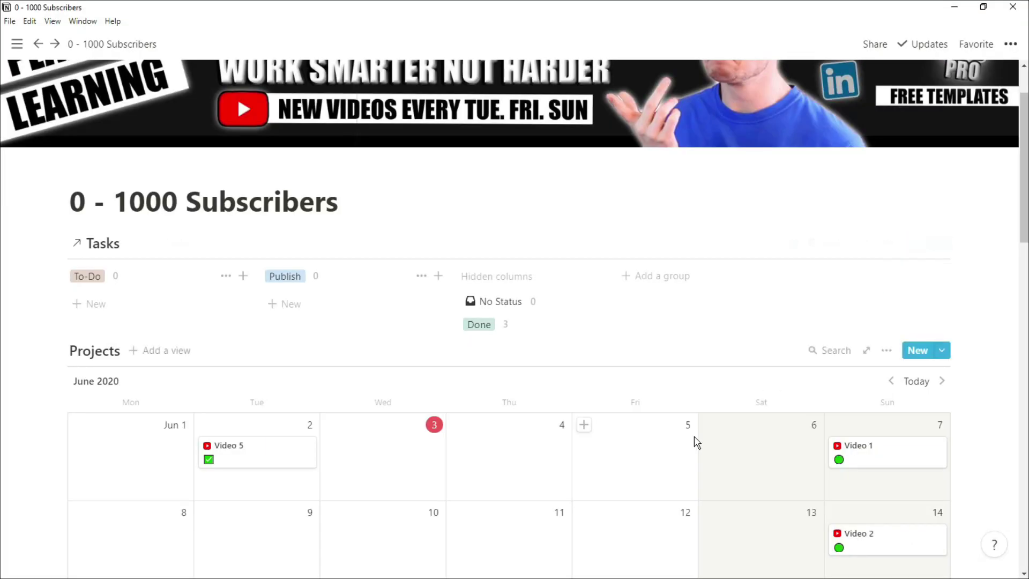
Step: Open Video 1's Schedule task and inspect its Status options and Done formula
{"action": "scroll", "coordinate": [694, 439], "scroll_direction": "down", "scroll_amount": 10}
{"action": "scroll", "coordinate": [694, 437], "scroll_direction": "down", "scroll_amount": 1}
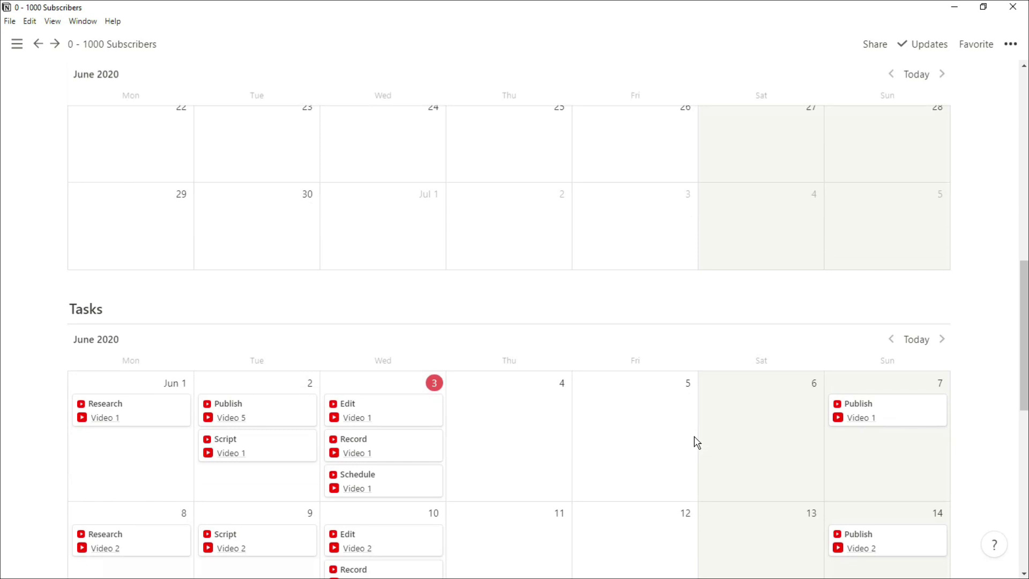
{"action": "left_click", "coordinate": [397, 486]}
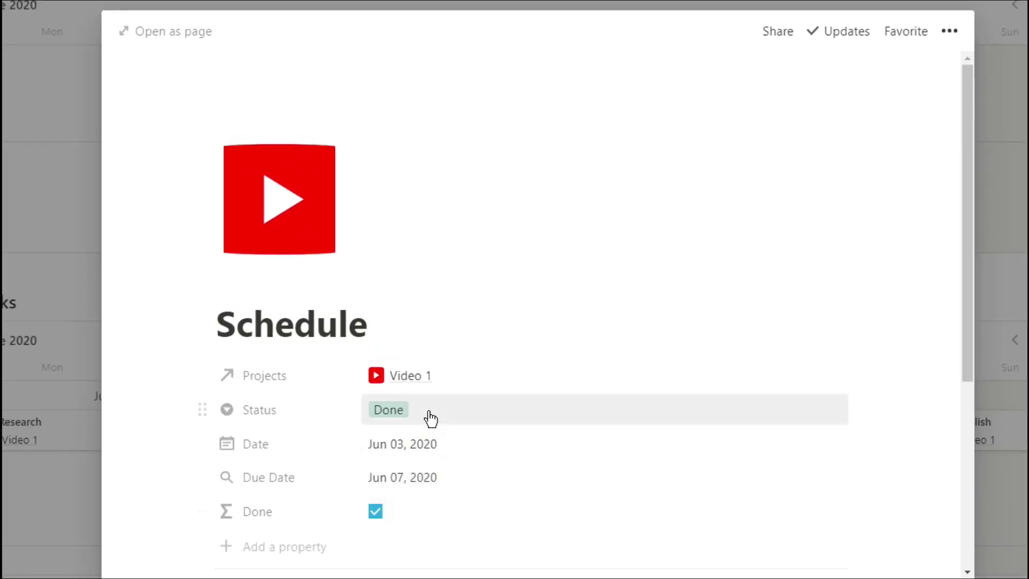
{"action": "left_click", "coordinate": [429, 411]}
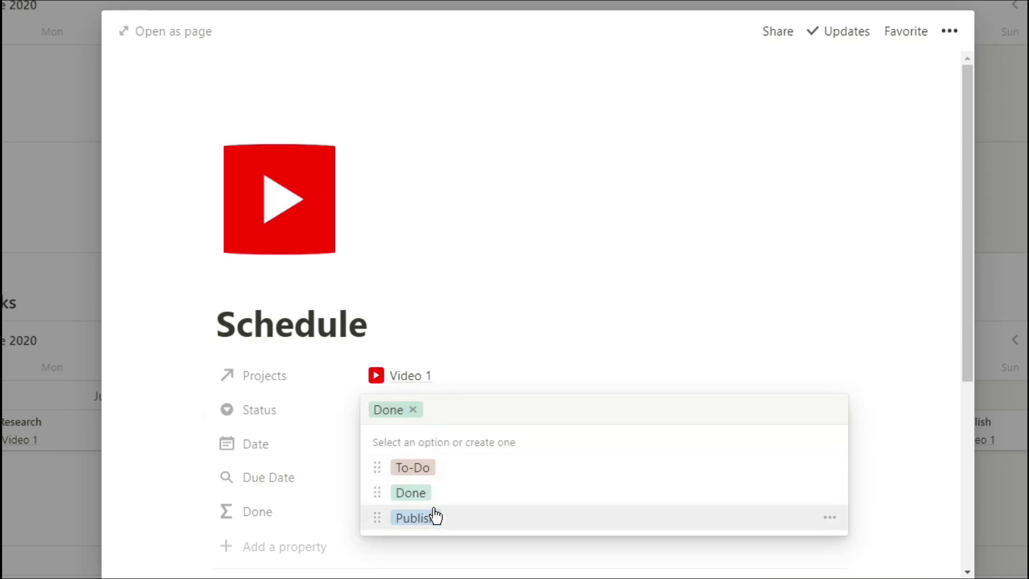
{"action": "left_click", "coordinate": [464, 337]}
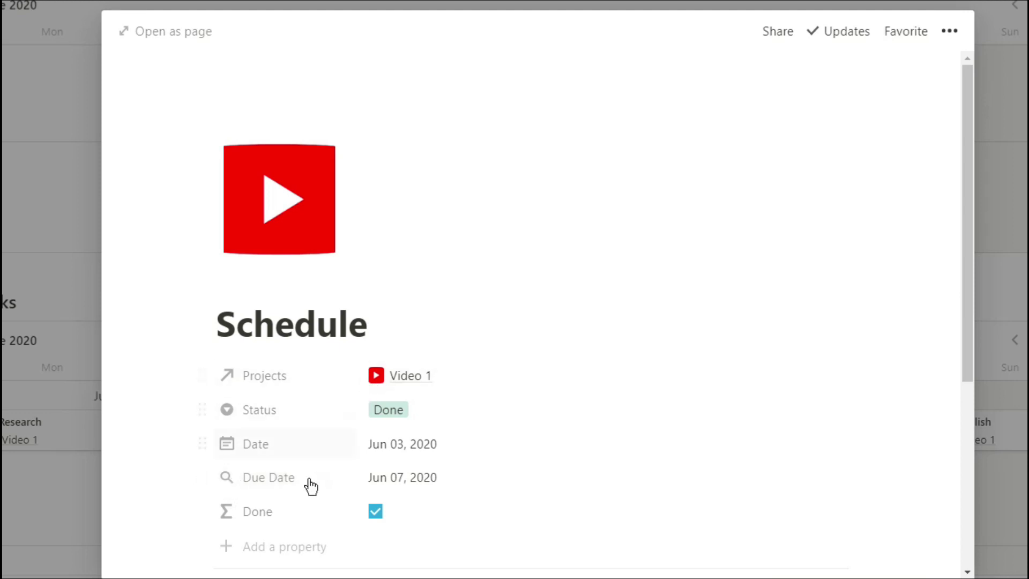
{"action": "left_click", "coordinate": [423, 517]}
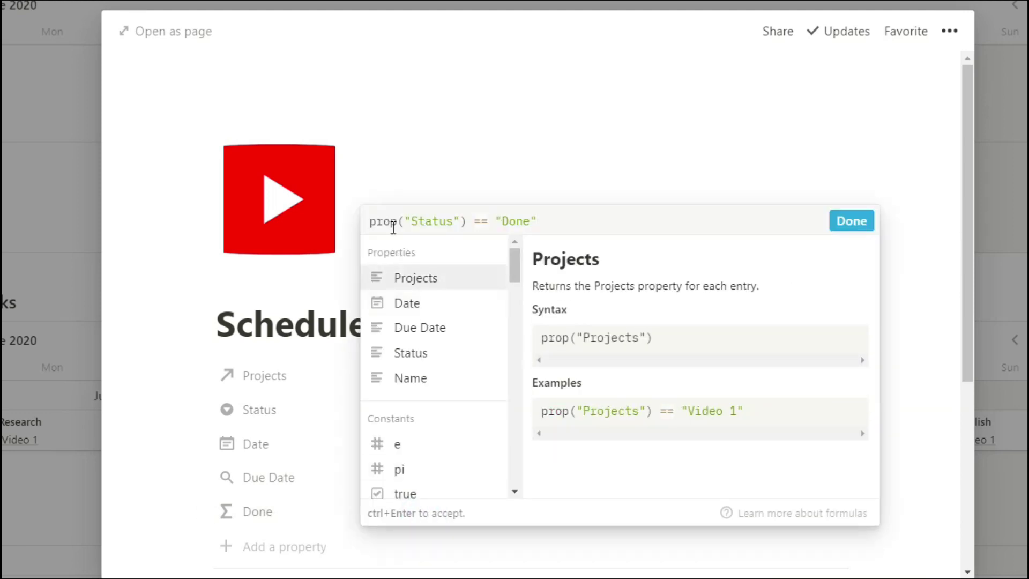
{"action": "left_click", "coordinate": [315, 397]}
Step: Switch the Schedule task's Status to To-Do and back to Done, then close it
{"action": "left_click", "coordinate": [407, 414]}
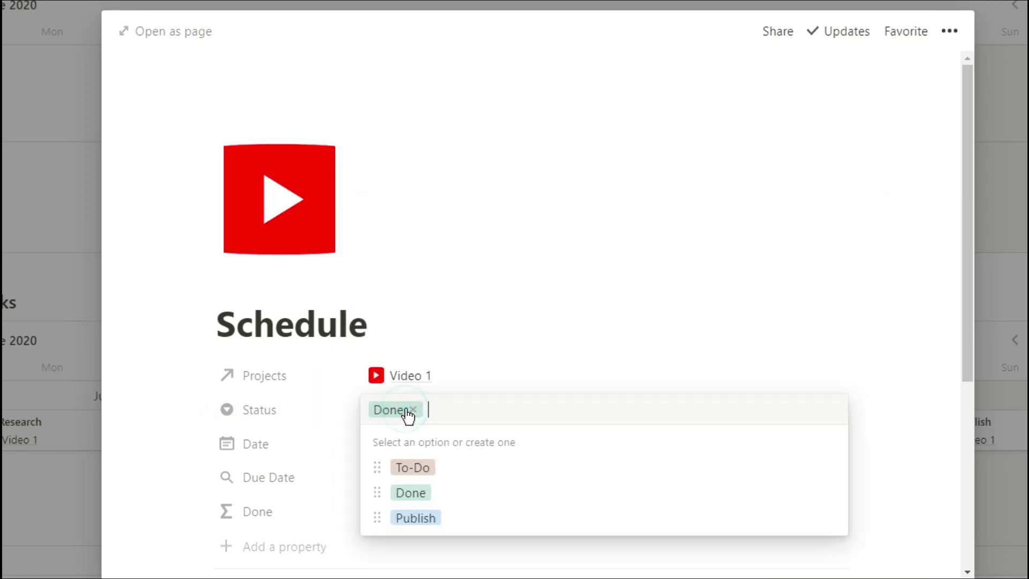
{"action": "left_click", "coordinate": [426, 470]}
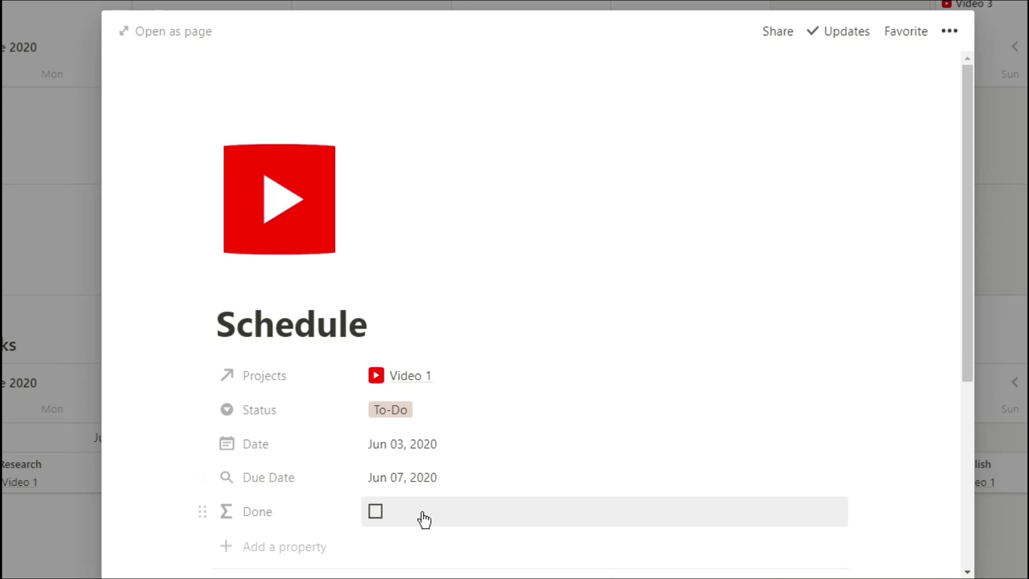
{"action": "left_click", "coordinate": [423, 415]}
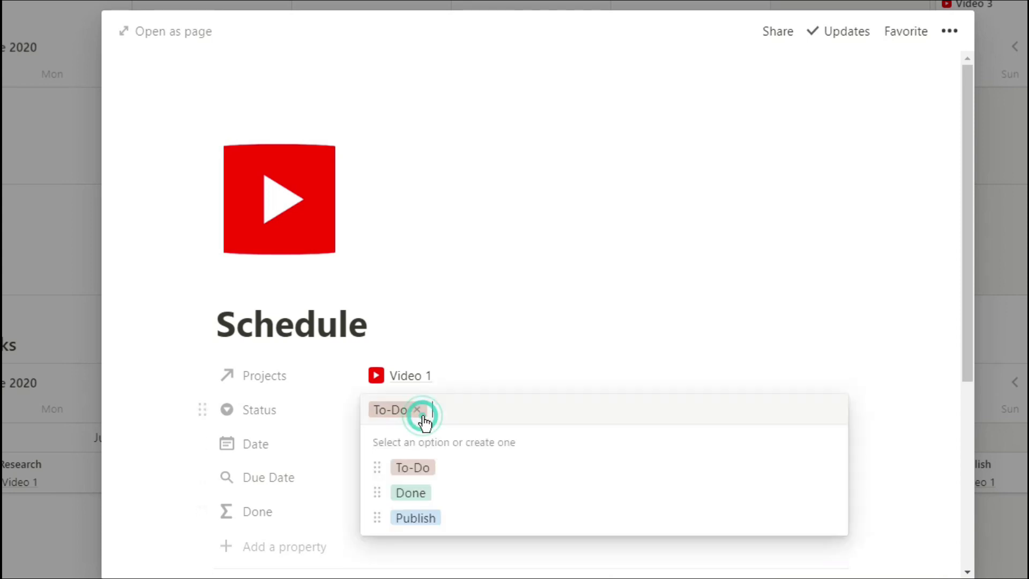
{"action": "left_click", "coordinate": [431, 499]}
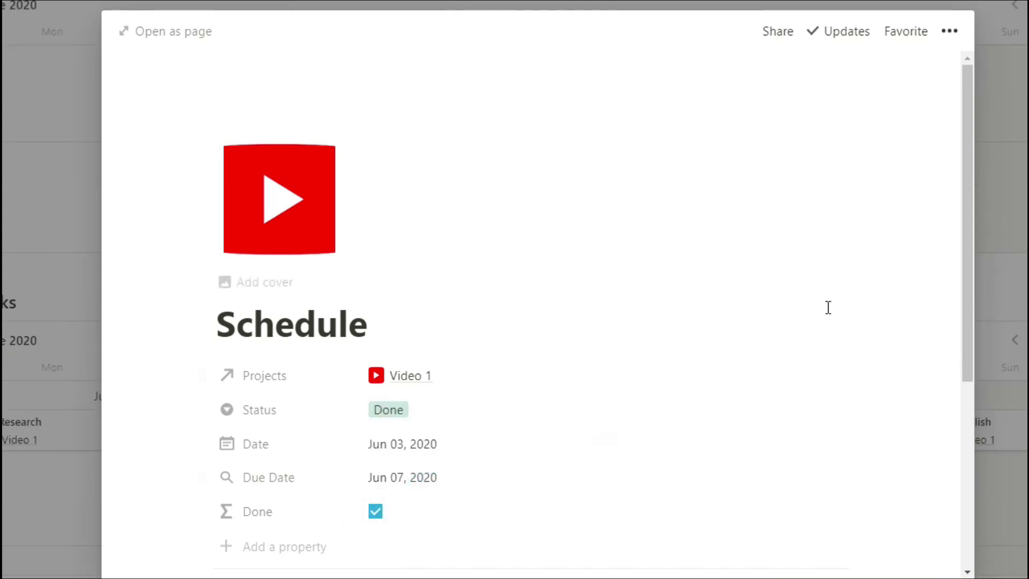
{"action": "left_click", "coordinate": [1008, 236]}
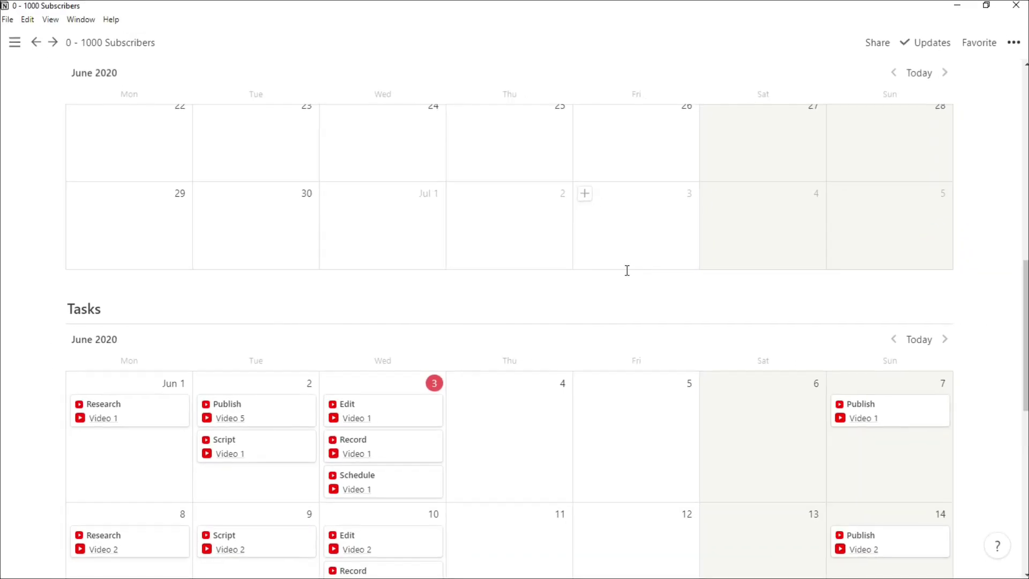
{"action": "scroll", "coordinate": [640, 272], "scroll_direction": "up", "scroll_amount": 6}
{"action": "left_click", "coordinate": [890, 247]}
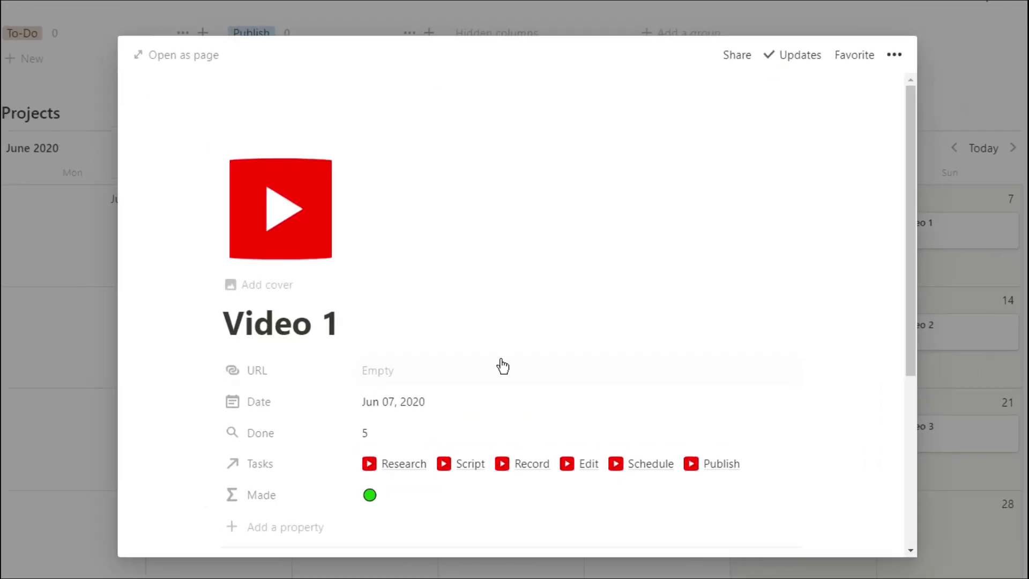
{"action": "scroll", "coordinate": [498, 364], "scroll_direction": "down", "scroll_amount": 3}
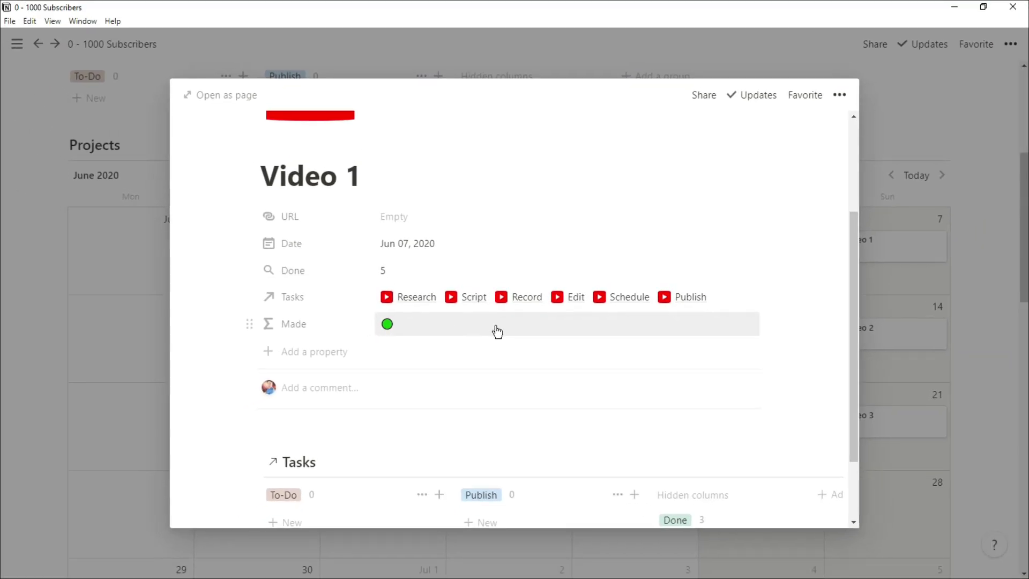
{"action": "left_click", "coordinate": [883, 306]}
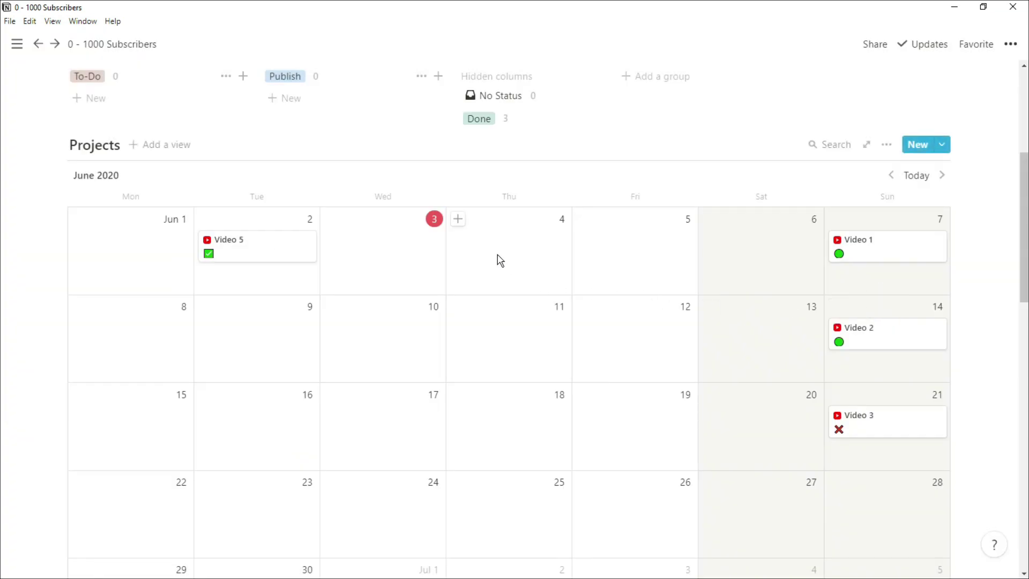
Step: Create a Jun 28 project titled 'New Video' and apply the New Video Template
{"action": "left_click", "coordinate": [836, 483]}
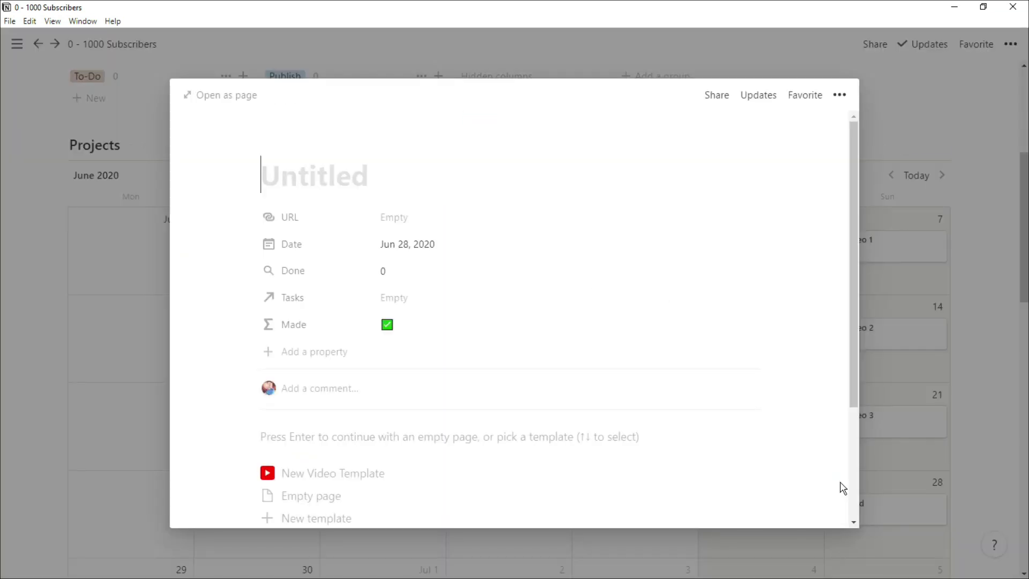
{"action": "key", "text": "ctrl+Return"}
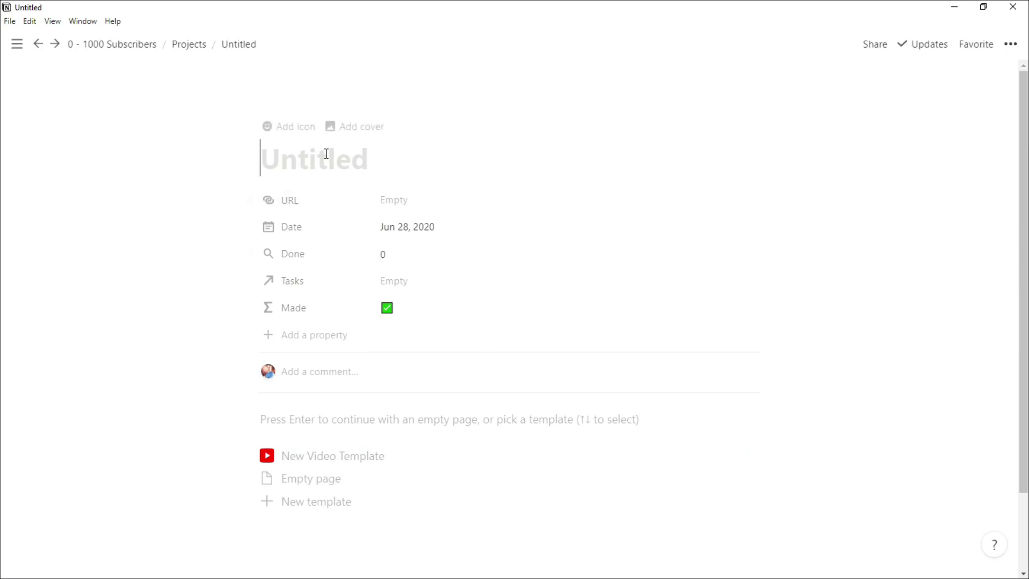
{"action": "type", "text": "New Video"}
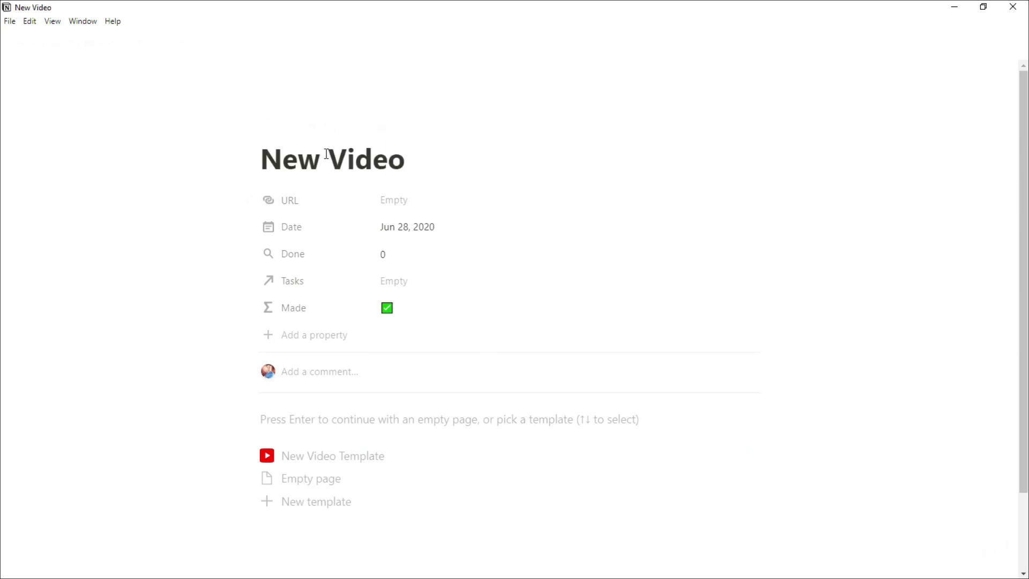
{"action": "left_click", "coordinate": [315, 457]}
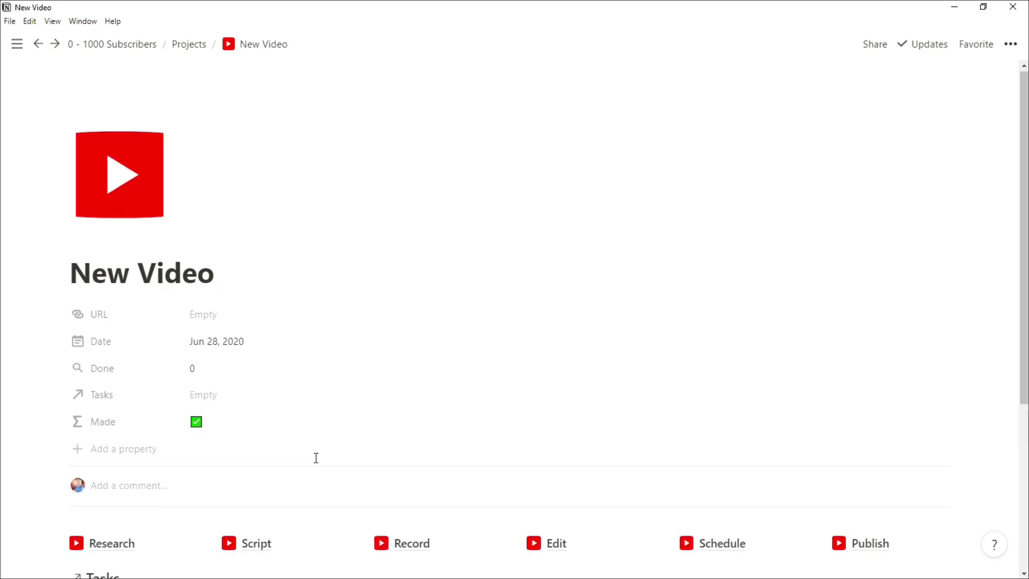
{"action": "scroll", "coordinate": [315, 458], "scroll_direction": "down", "scroll_amount": 3}
{"action": "scroll", "coordinate": [315, 460], "scroll_direction": "down", "scroll_amount": 1}
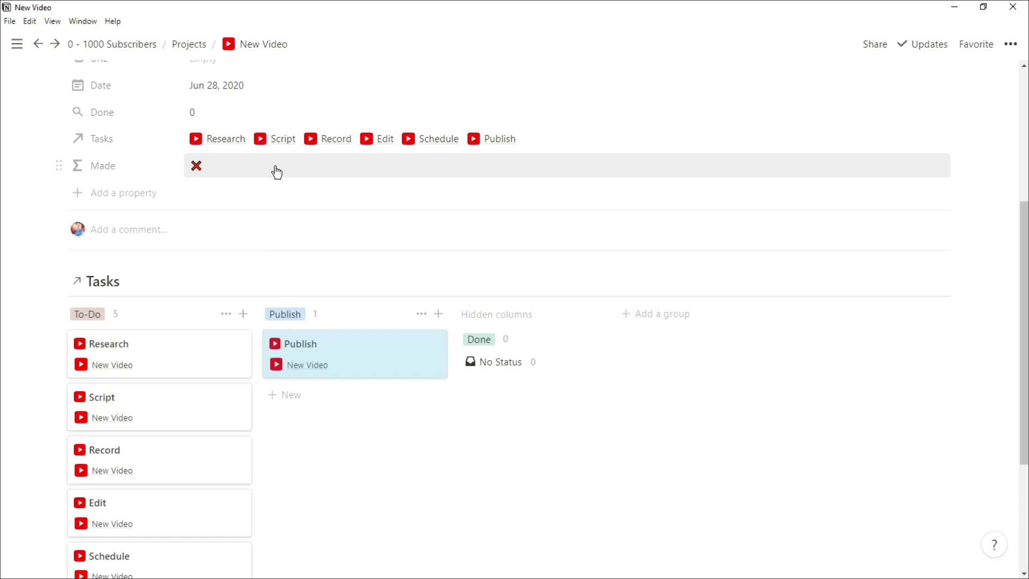
{"action": "scroll", "coordinate": [347, 311], "scroll_direction": "up", "scroll_amount": 5}
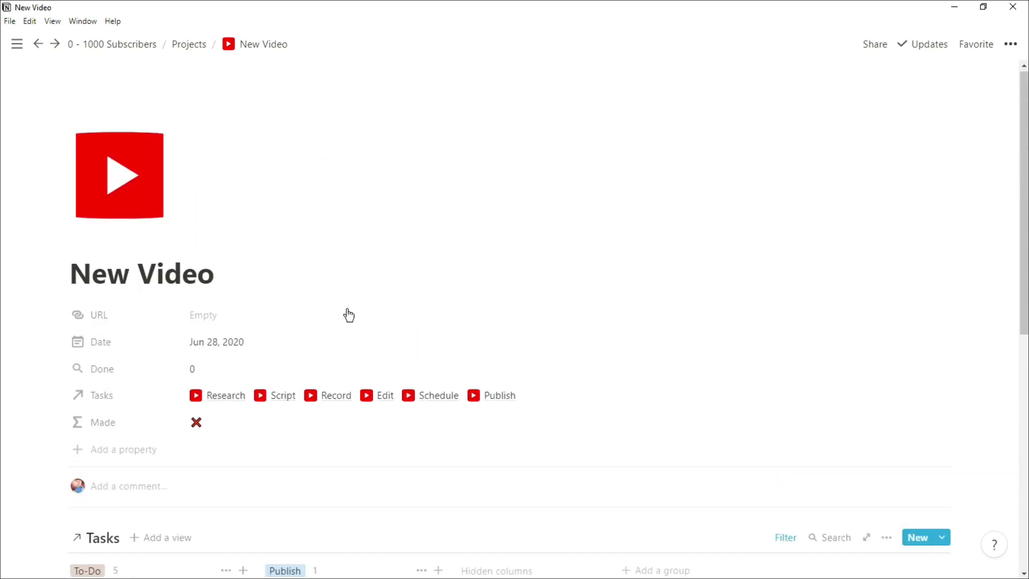
Step: Return to the 0 - 1000 Subscribers page and scroll to the Tasks calendar
{"action": "left_click", "coordinate": [144, 44]}
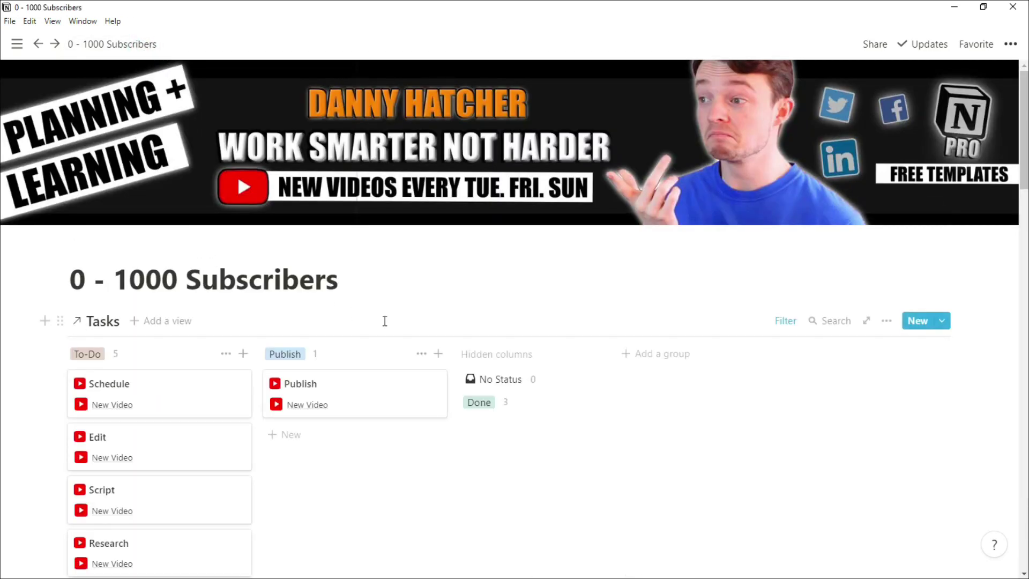
{"action": "scroll", "coordinate": [385, 320], "scroll_direction": "down", "scroll_amount": 1}
{"action": "scroll", "coordinate": [384, 321], "scroll_direction": "down", "scroll_amount": 3}
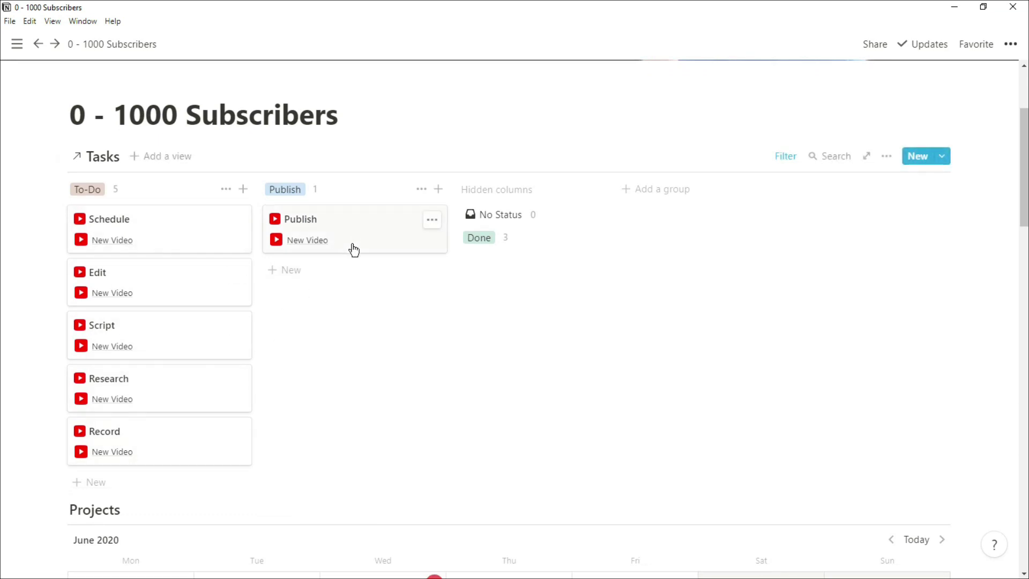
{"action": "scroll", "coordinate": [361, 384], "scroll_direction": "down", "scroll_amount": 10}
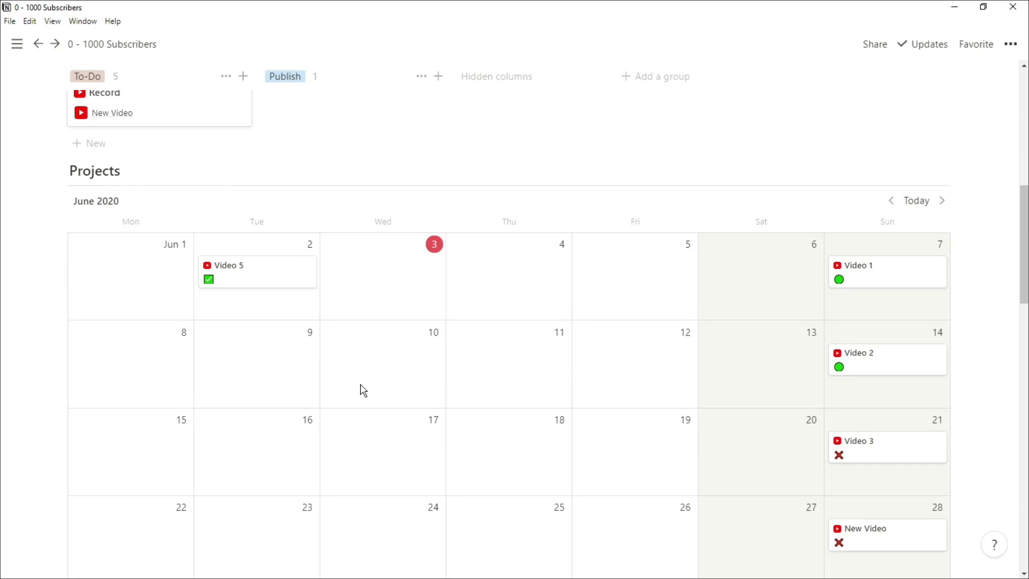
{"action": "scroll", "coordinate": [507, 452], "scroll_direction": "down", "scroll_amount": 12}
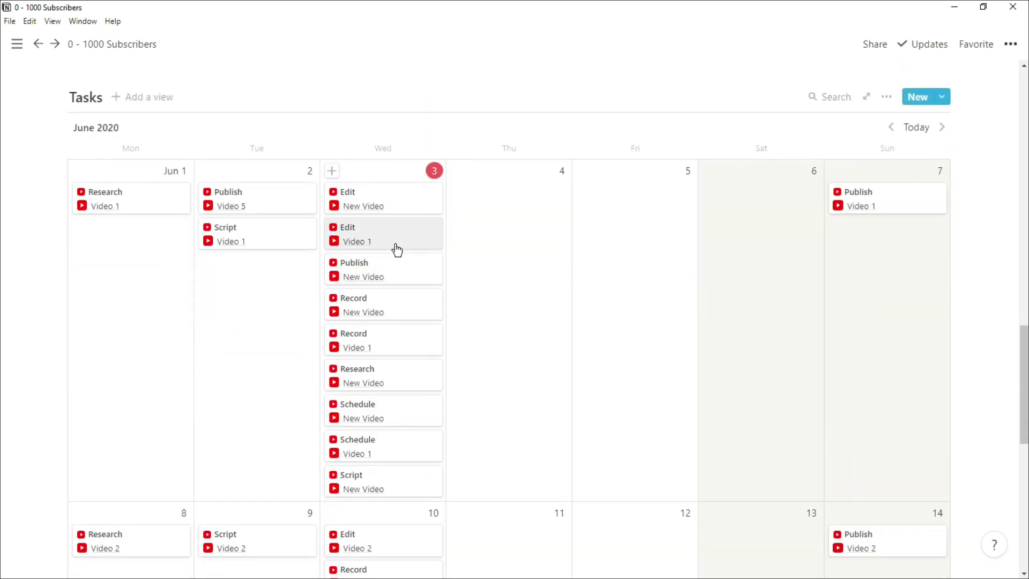
{"action": "scroll", "coordinate": [389, 206], "scroll_direction": "down", "scroll_amount": 2}
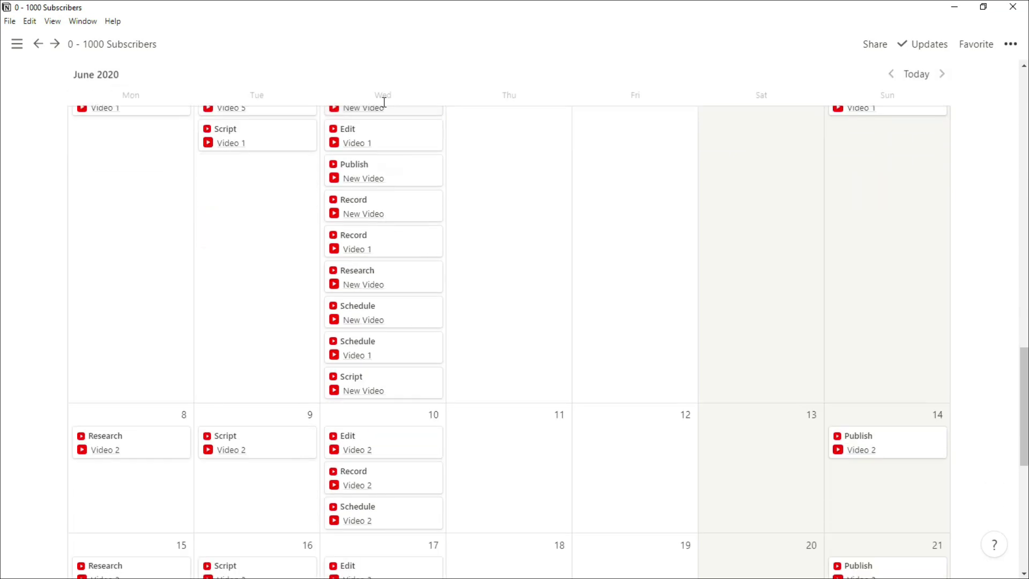
{"action": "scroll", "coordinate": [387, 126], "scroll_direction": "up", "scroll_amount": 1}
Step: Move New Video tasks: Record and Script to June 9, Research June 8, Schedule June 11
{"action": "left_click_drag", "start_coordinate": [388, 135], "coordinate": [395, 482]}
{"action": "scroll", "coordinate": [400, 293], "scroll_direction": "down", "scroll_amount": 2}
{"action": "left_click_drag", "start_coordinate": [381, 161], "coordinate": [306, 347]}
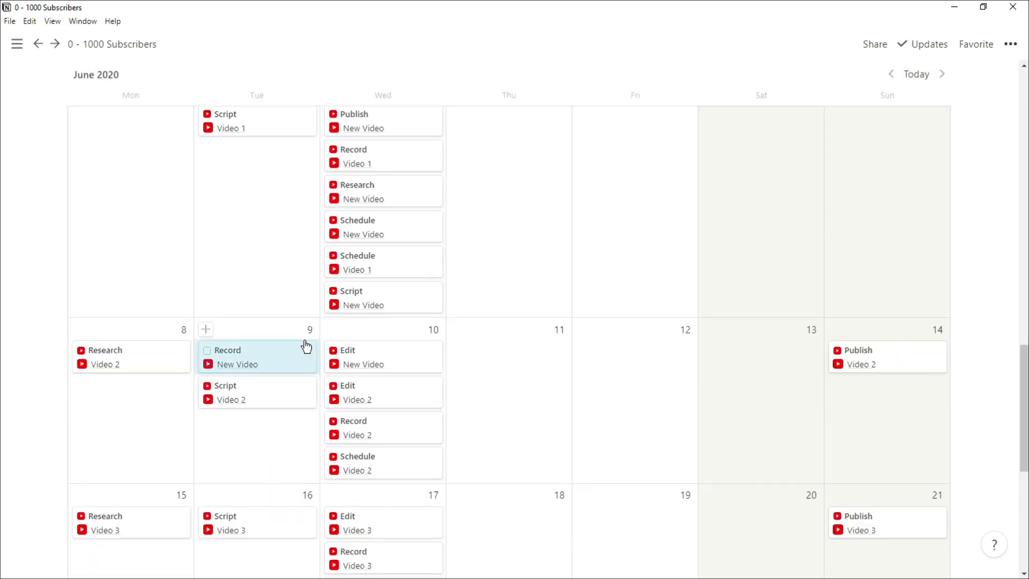
{"action": "left_click_drag", "start_coordinate": [390, 170], "coordinate": [138, 406]}
{"action": "mouse_move", "coordinate": [383, 203]}
{"action": "left_mouse_down"}
{"action": "mouse_move", "coordinate": [434, 314]}
{"action": "mouse_move", "coordinate": [507, 355]}
{"action": "left_mouse_up"}
{"action": "mouse_move", "coordinate": [398, 226]}
{"action": "left_mouse_down"}
{"action": "mouse_move", "coordinate": [388, 264]}
{"action": "mouse_move", "coordinate": [143, 362]}
{"action": "mouse_move", "coordinate": [262, 381]}
{"action": "left_mouse_up"}
{"action": "scroll", "coordinate": [544, 359], "scroll_direction": "up", "scroll_amount": 5}
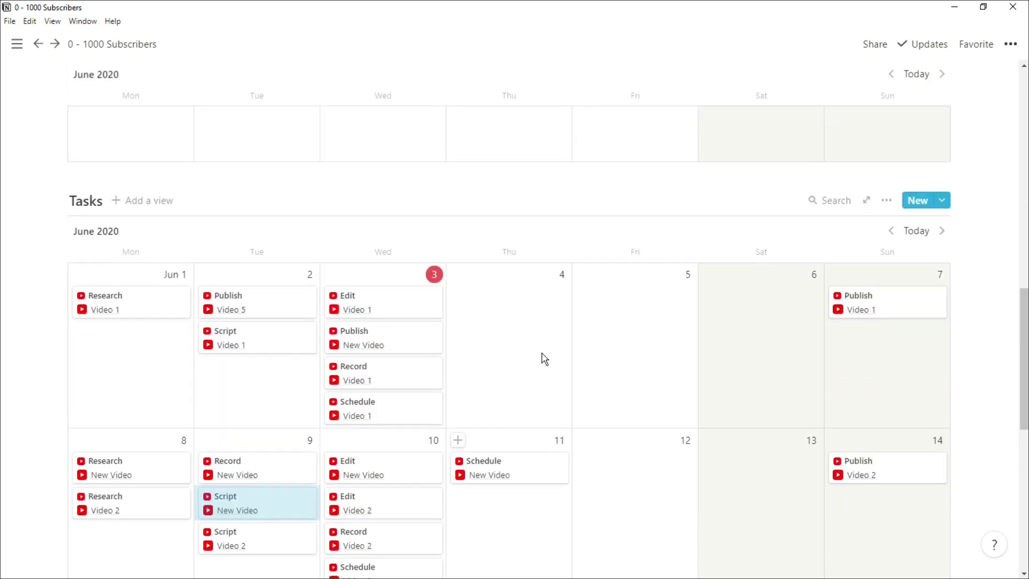
Step: Change the New Video Publish task's date to Jun 28, 2020
{"action": "left_click", "coordinate": [407, 347]}
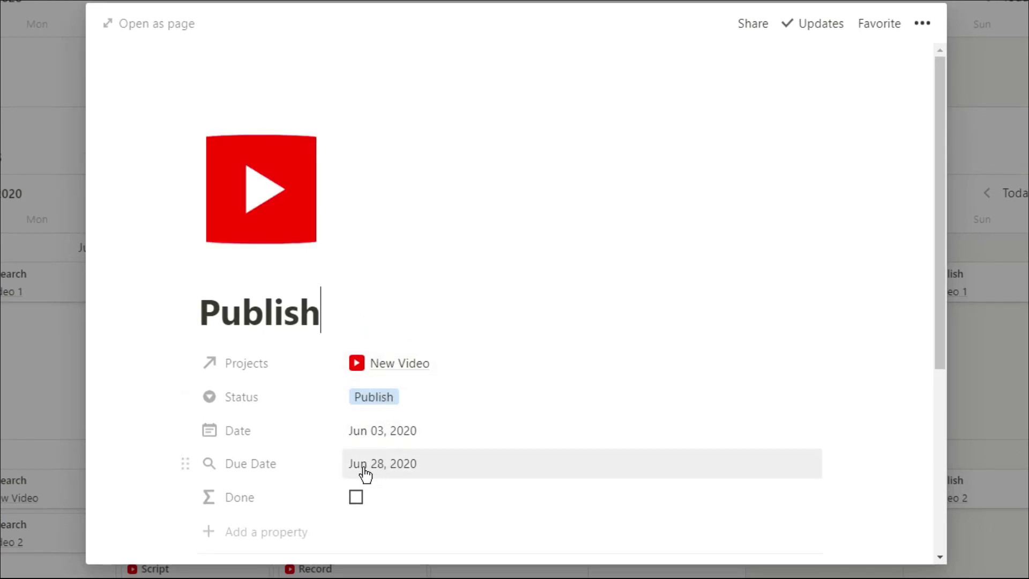
{"action": "left_click", "coordinate": [401, 428]}
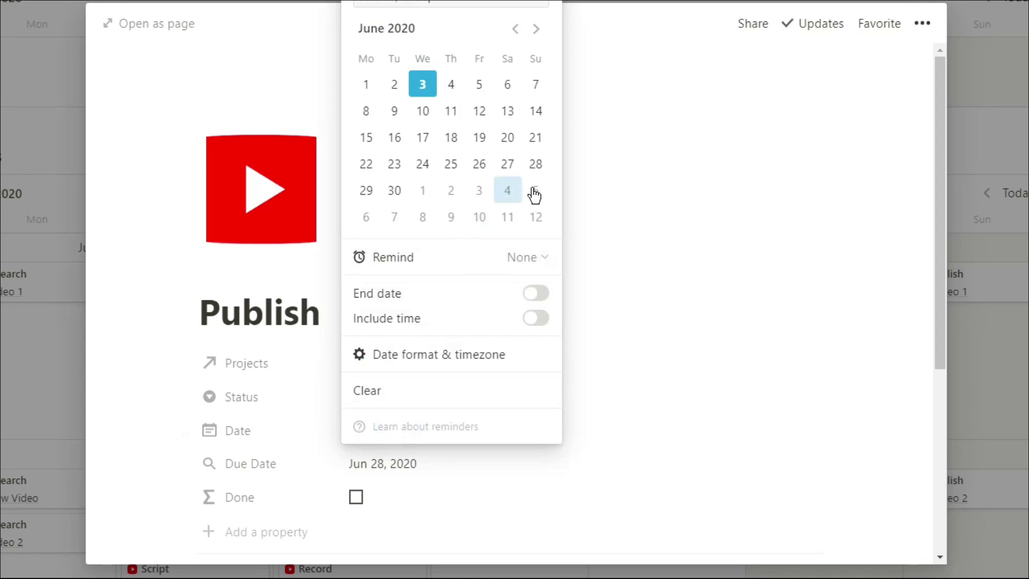
{"action": "left_click", "coordinate": [536, 170]}
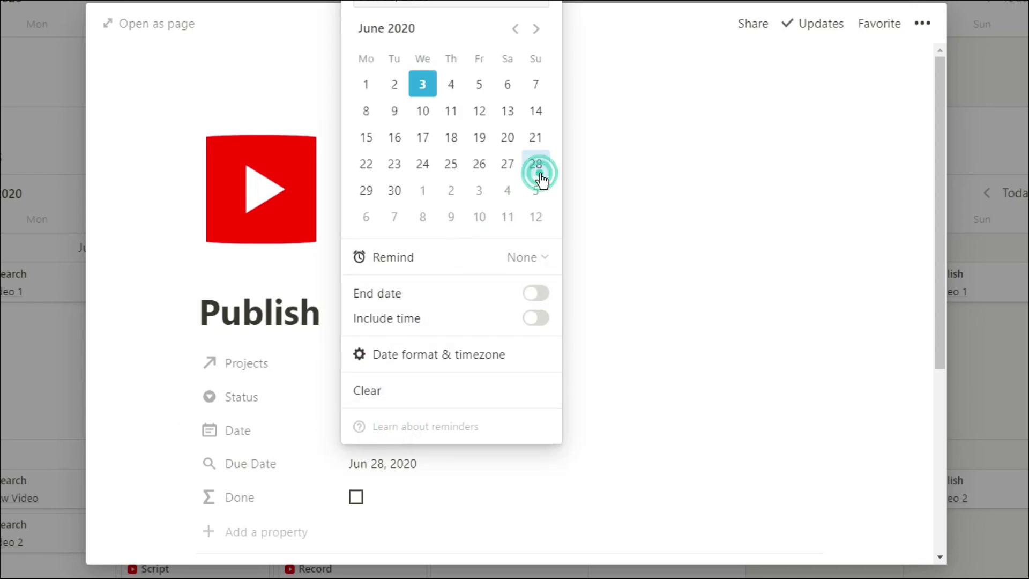
{"action": "left_click", "coordinate": [650, 395]}
{"action": "key", "text": "Escape"}
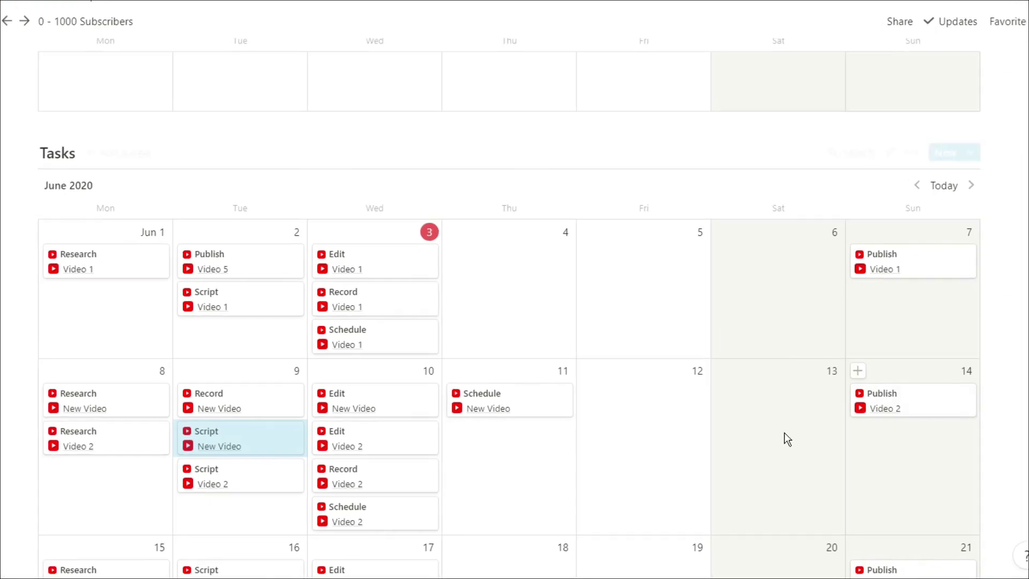
{"action": "scroll", "coordinate": [831, 450], "scroll_direction": "down", "scroll_amount": 4}
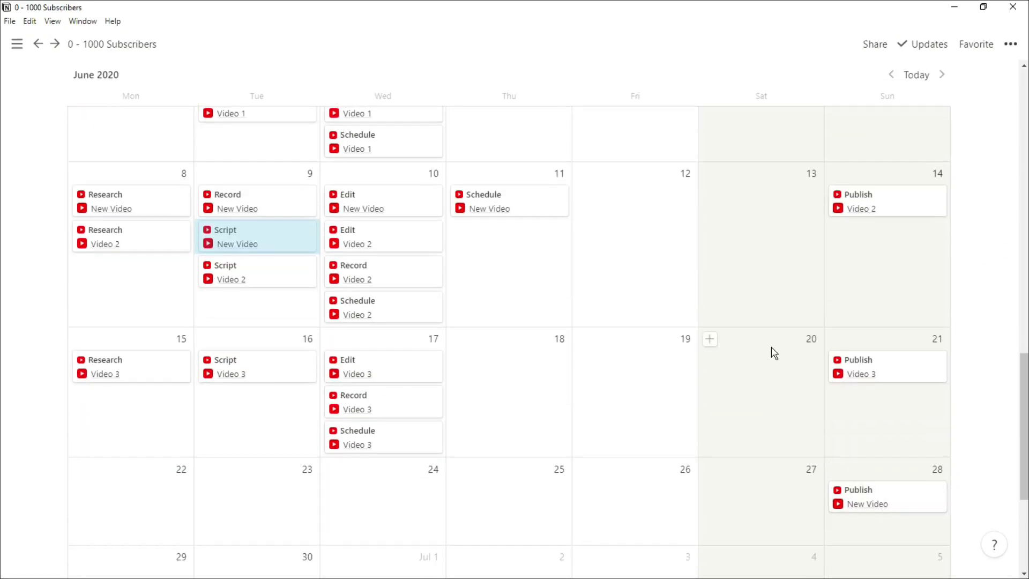
{"action": "scroll", "coordinate": [774, 353], "scroll_direction": "up", "scroll_amount": 8}
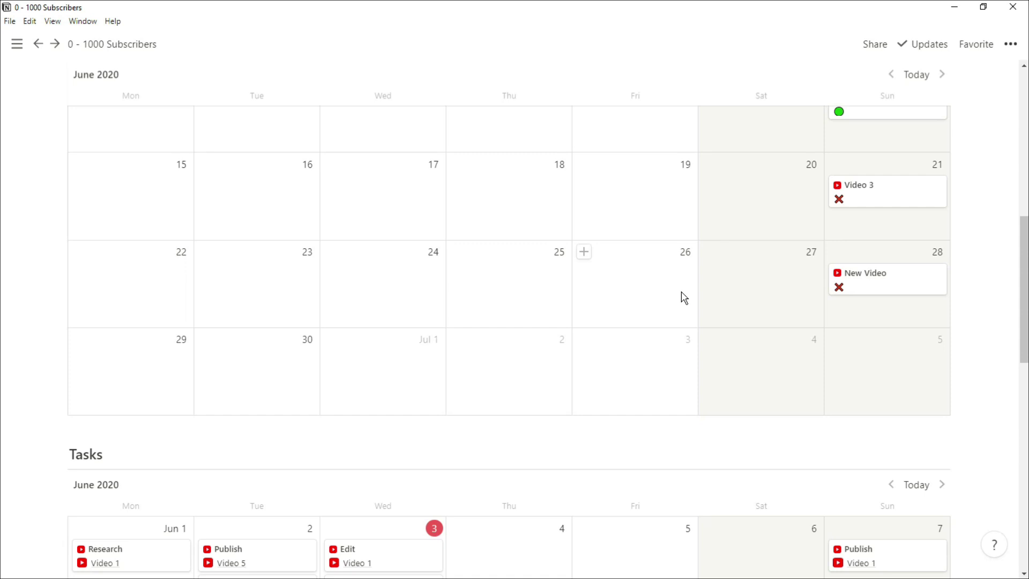
{"action": "scroll", "coordinate": [683, 296], "scroll_direction": "up", "scroll_amount": 5}
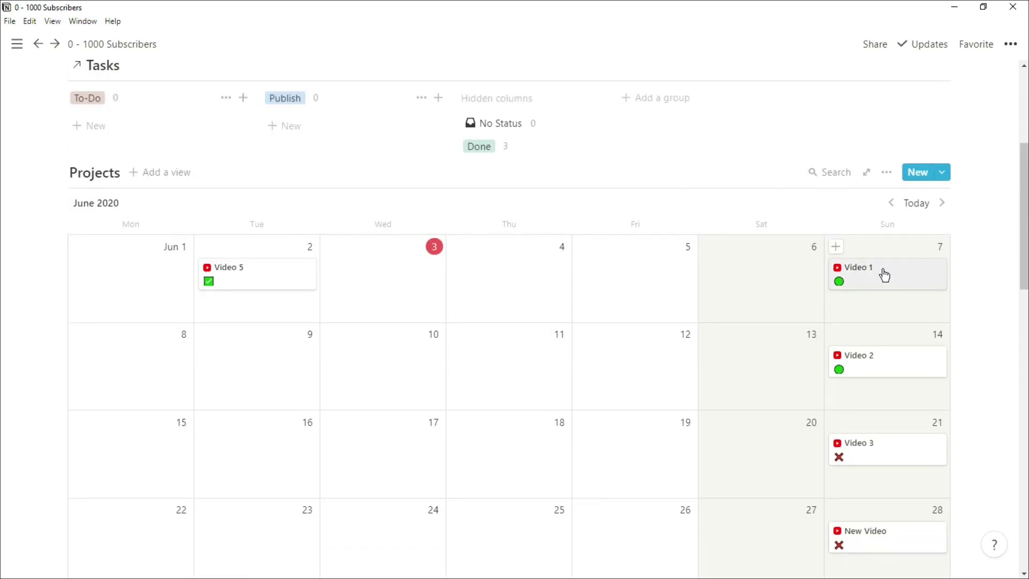
Step: Open the Video 1 project and its Made property's Tasks-versus-Done formula
{"action": "left_click", "coordinate": [889, 274]}
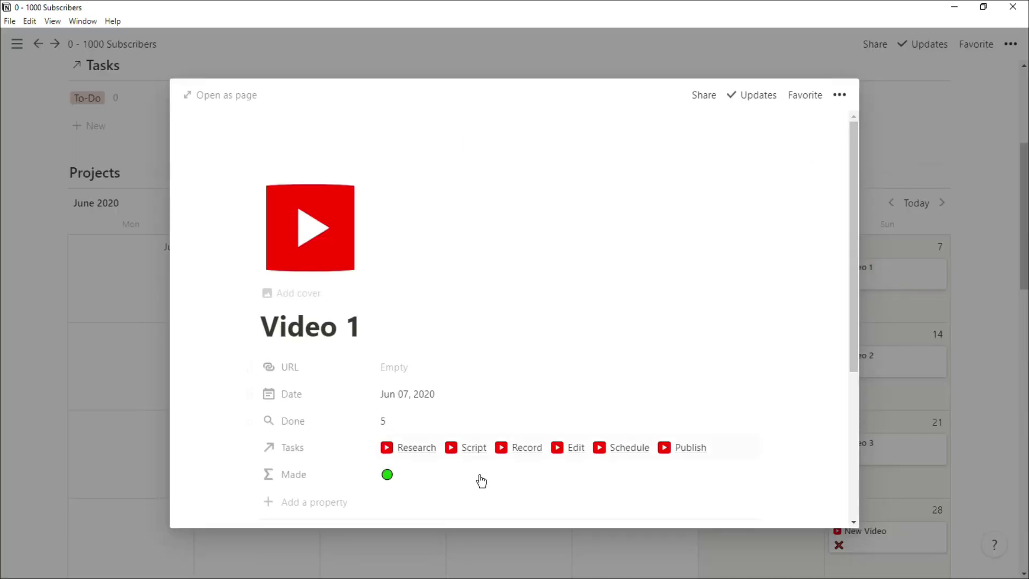
{"action": "left_click", "coordinate": [452, 478]}
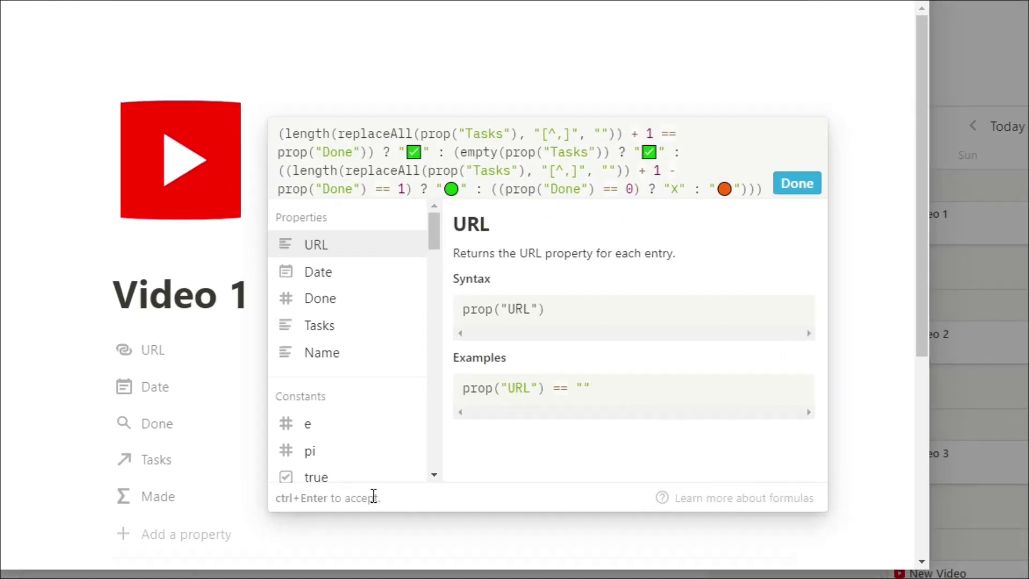